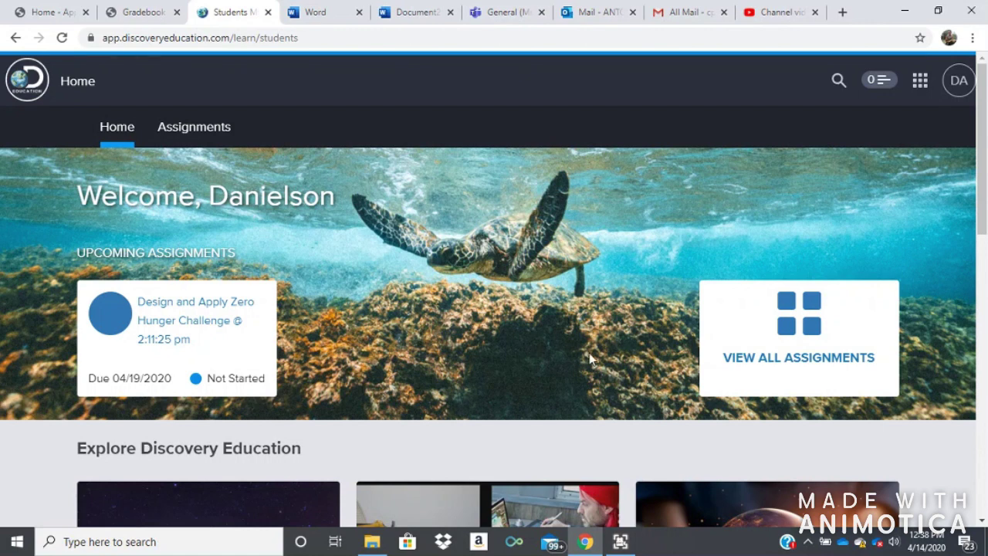
Step: Find Zero Hunger Challenge Assignment 2 under Past Due assignments and resume it
{"action": "left_click", "coordinate": [776, 360]}
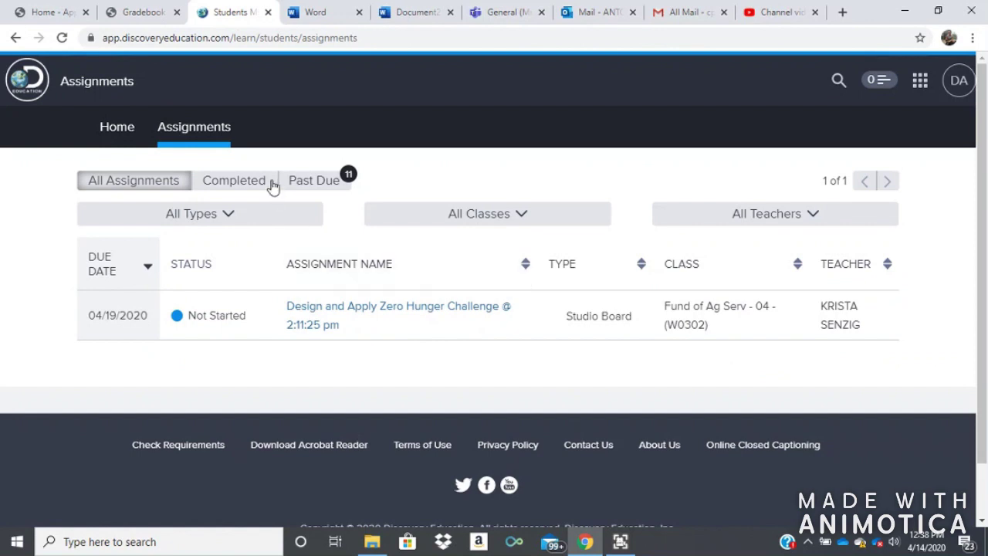
{"action": "left_click", "coordinate": [316, 190]}
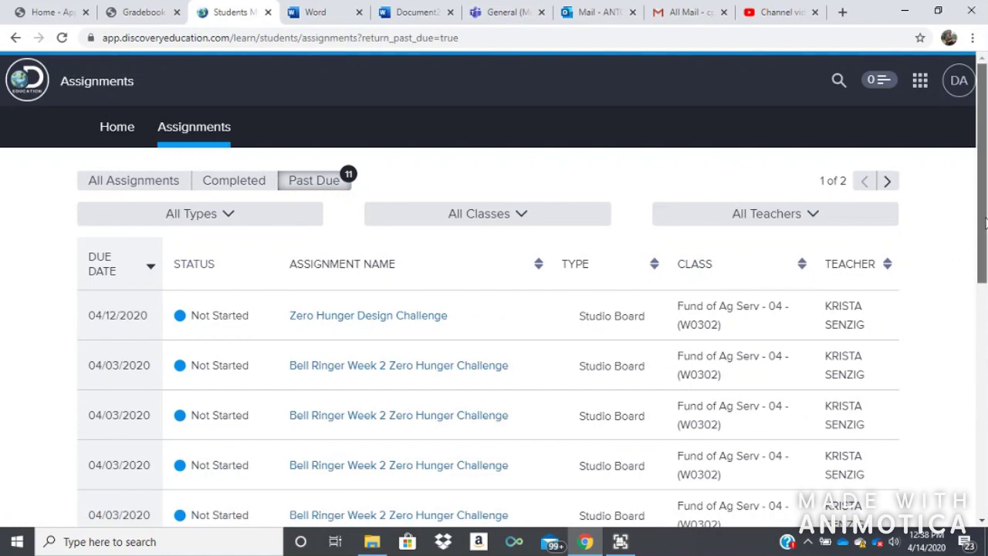
{"action": "left_click_drag", "start_coordinate": [985, 224], "coordinate": [983, 271]}
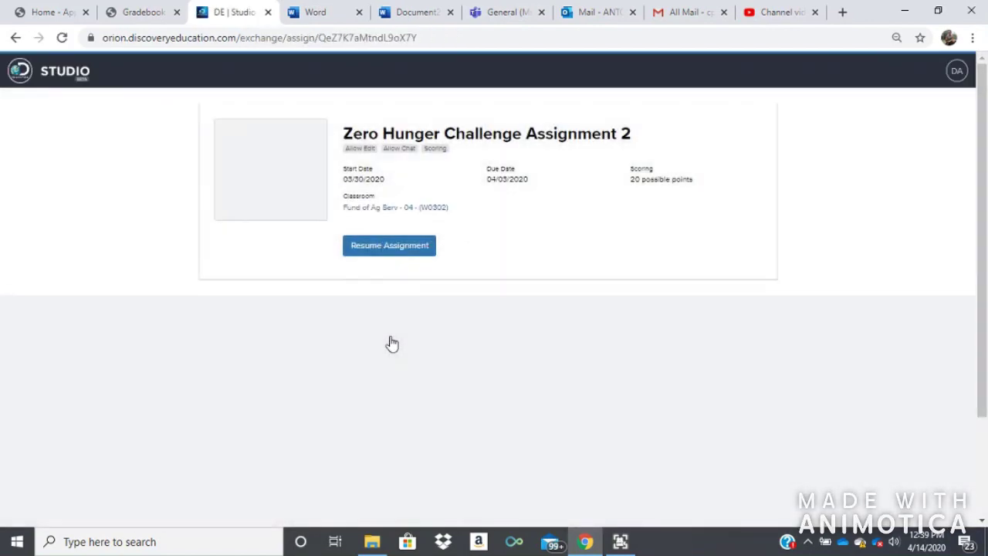
{"action": "left_click", "coordinate": [375, 247]}
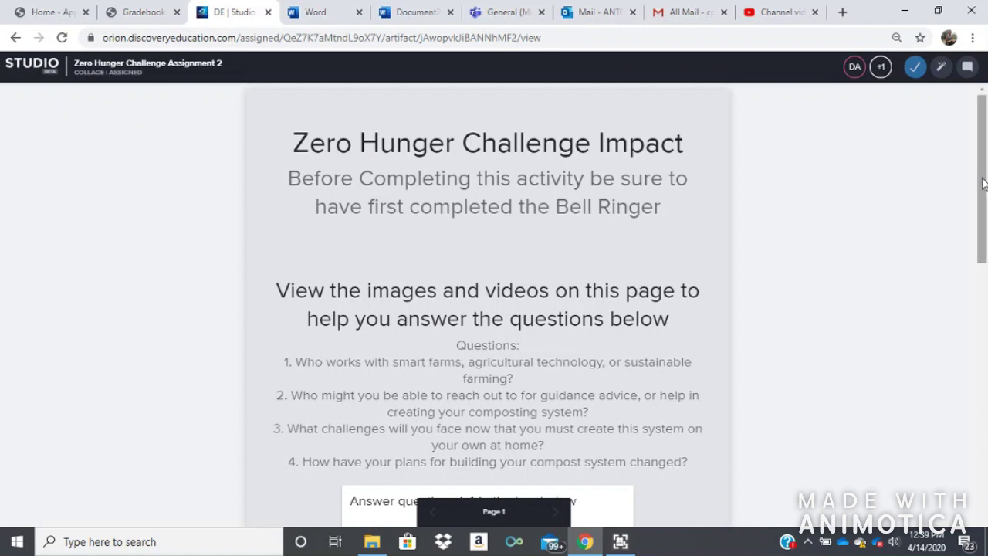
Step: Scroll through page 1's questions, answer box and video tiles, then enter edit mode
{"action": "left_click_drag", "start_coordinate": [983, 183], "coordinate": [983, 229]}
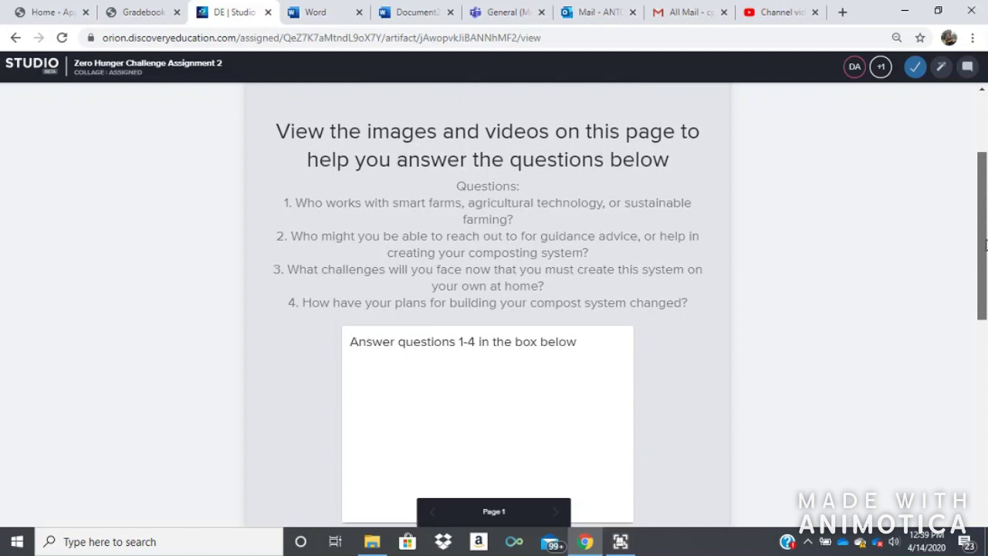
{"action": "left_click_drag", "start_coordinate": [984, 229], "coordinate": [985, 436]}
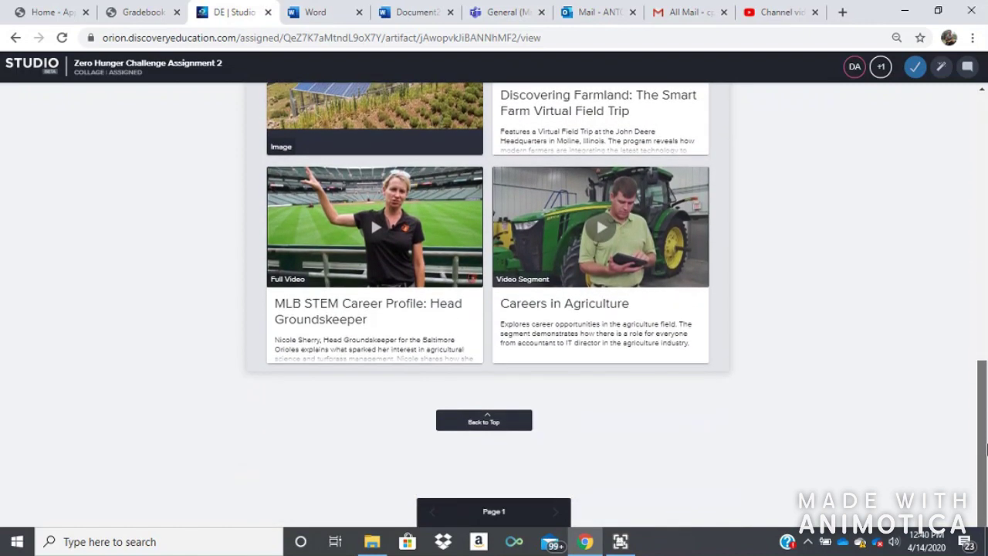
{"action": "left_click_drag", "start_coordinate": [984, 436], "coordinate": [984, 409]}
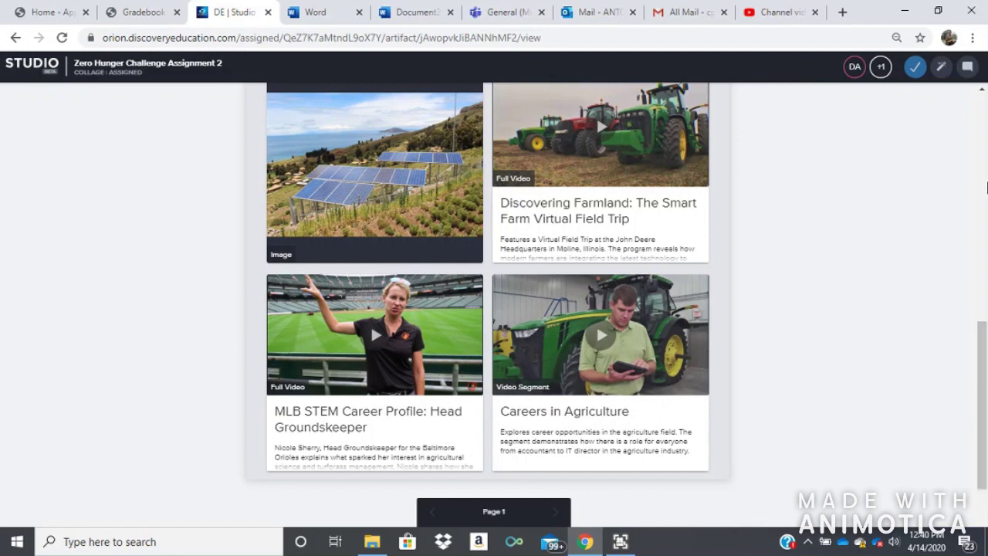
{"action": "left_click", "coordinate": [941, 70]}
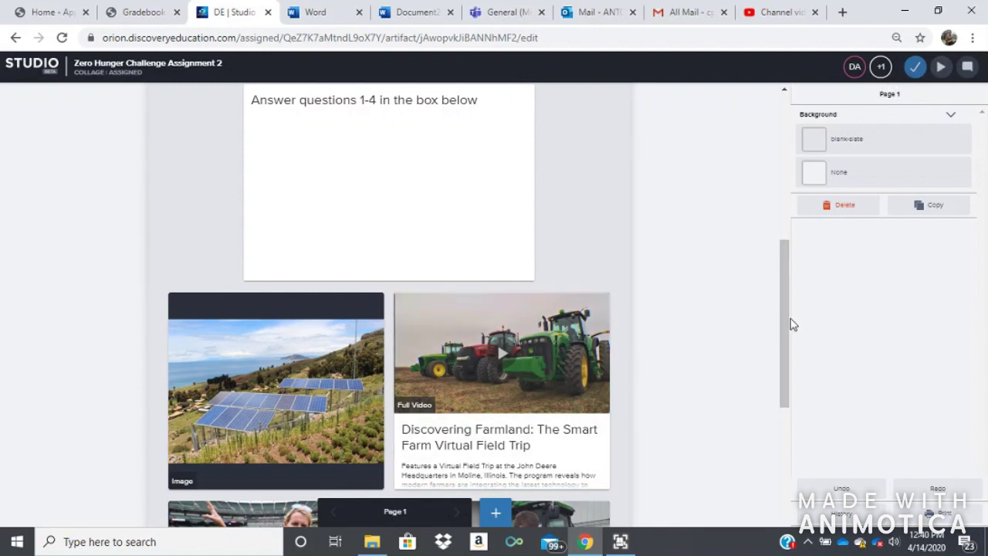
Step: Scroll page 1 down to the resource videos, including the Smart Farm Virtual Field Trip
{"action": "left_click_drag", "start_coordinate": [792, 324], "coordinate": [779, 184]}
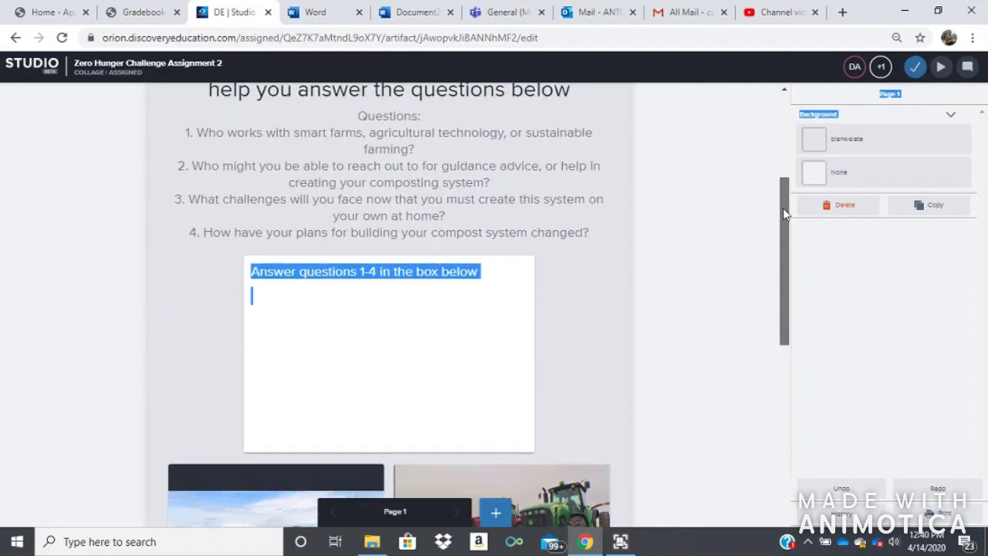
{"action": "left_click_drag", "start_coordinate": [780, 178], "coordinate": [779, 194]}
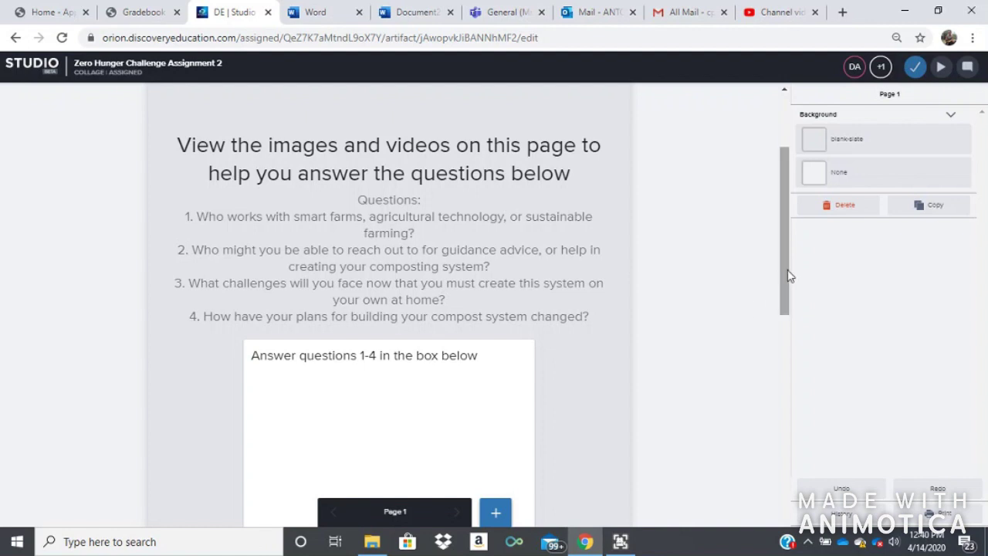
{"action": "left_click_drag", "start_coordinate": [787, 274], "coordinate": [783, 419]}
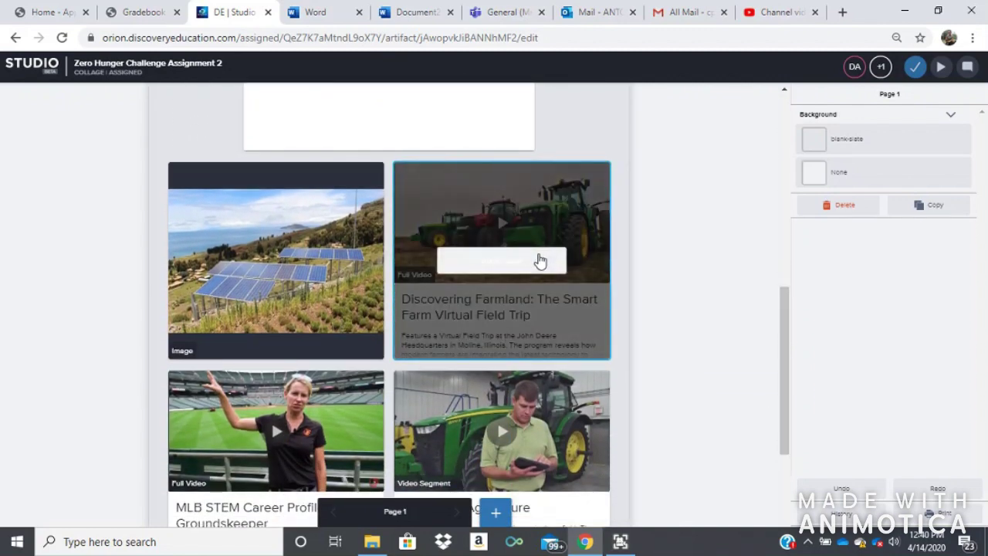
{"action": "left_click", "coordinate": [540, 260]}
{"action": "left_click", "coordinate": [539, 260]}
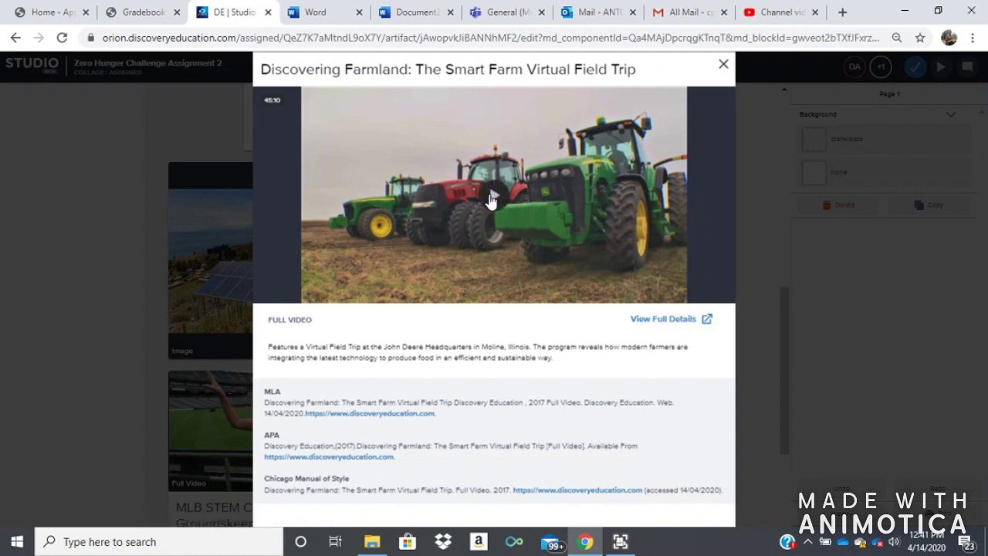
{"action": "left_click", "coordinate": [724, 65]}
{"action": "mouse_move", "coordinate": [502, 430]}
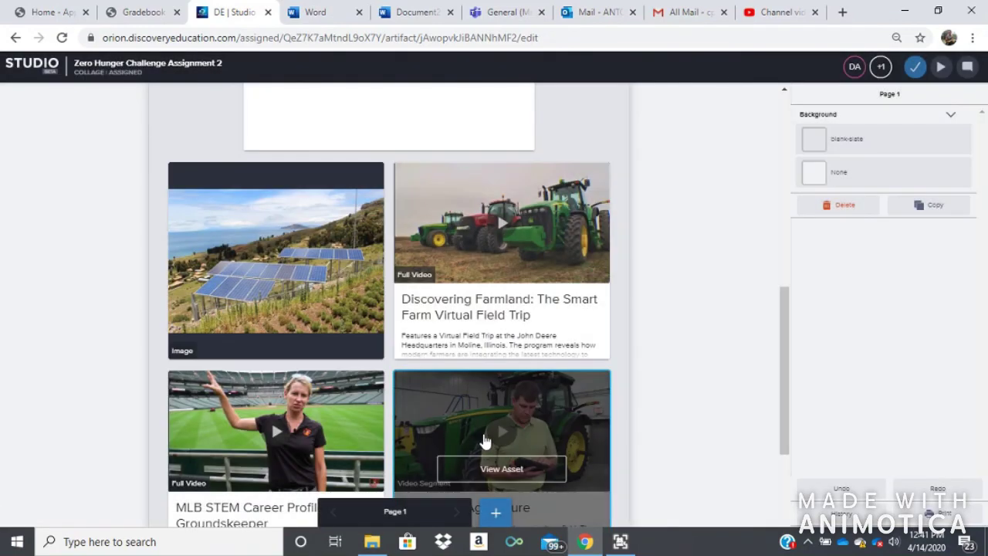
{"action": "left_click", "coordinate": [485, 469]}
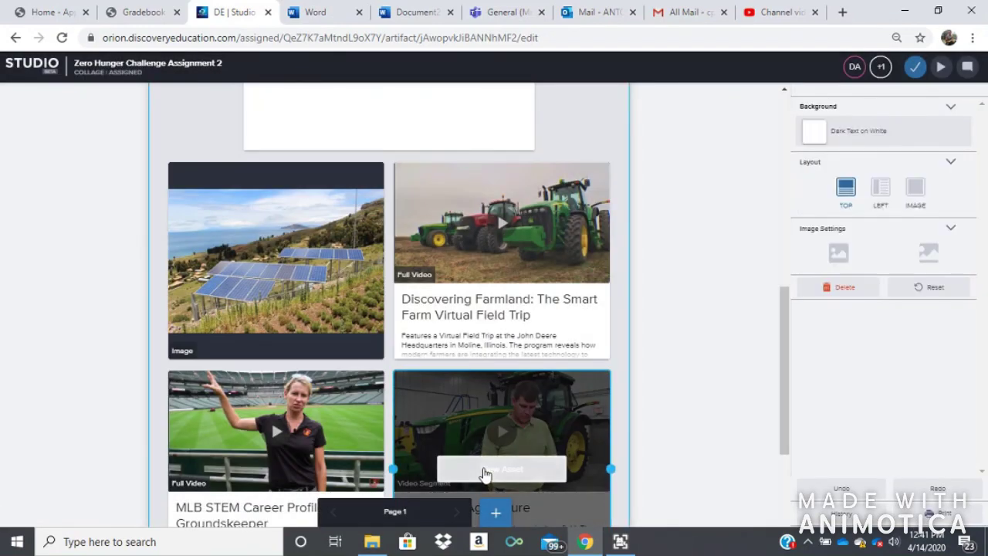
{"action": "left_click", "coordinate": [484, 469]}
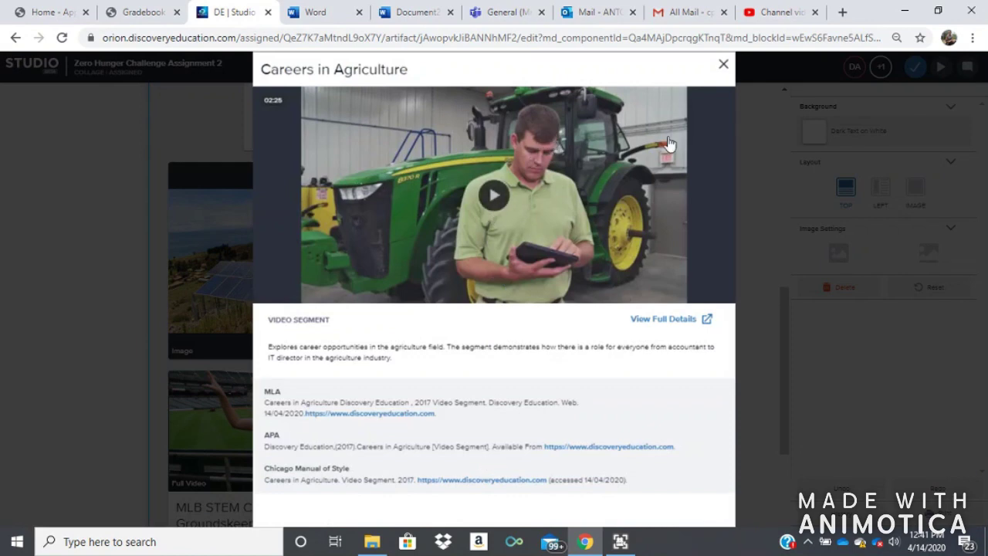
{"action": "left_click", "coordinate": [723, 64]}
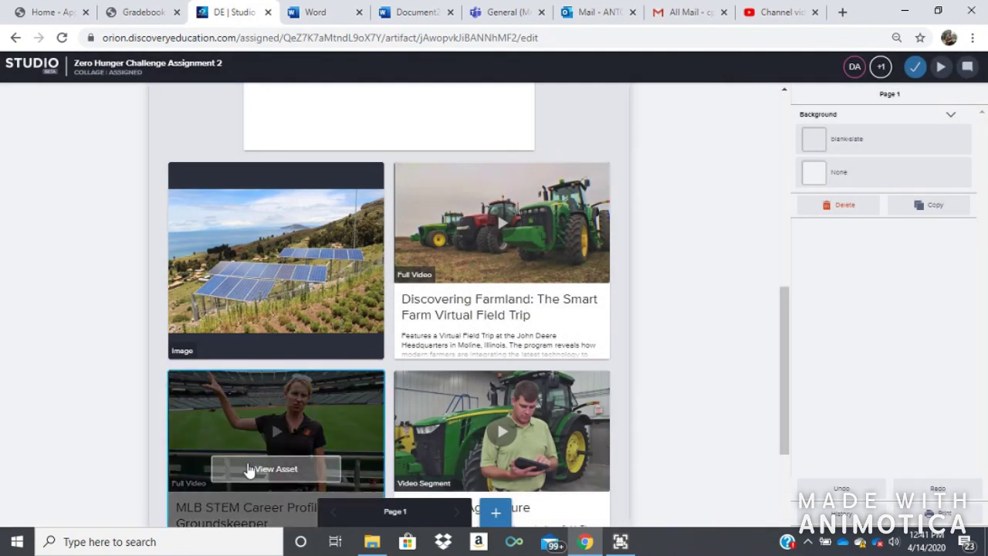
{"action": "left_click", "coordinate": [255, 472]}
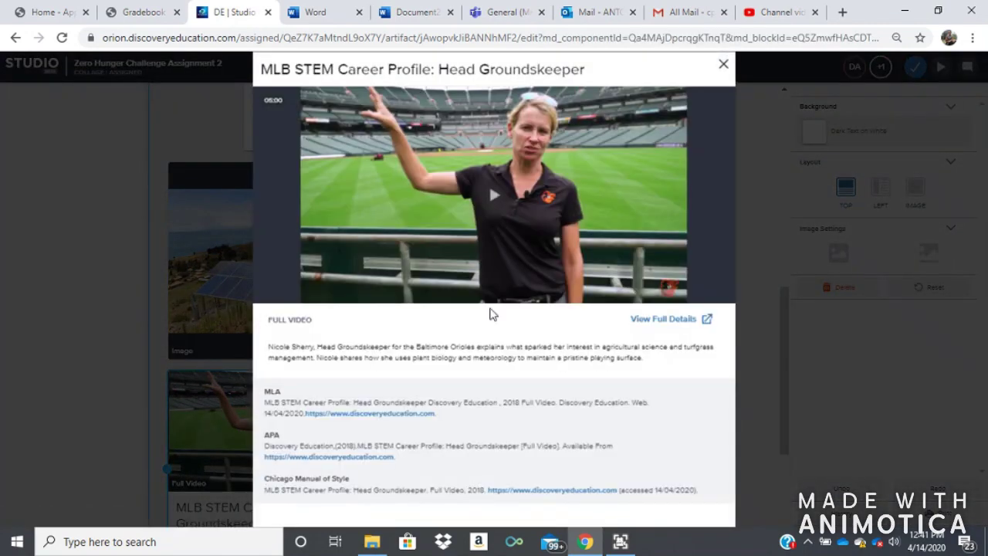
{"action": "left_click", "coordinate": [725, 64]}
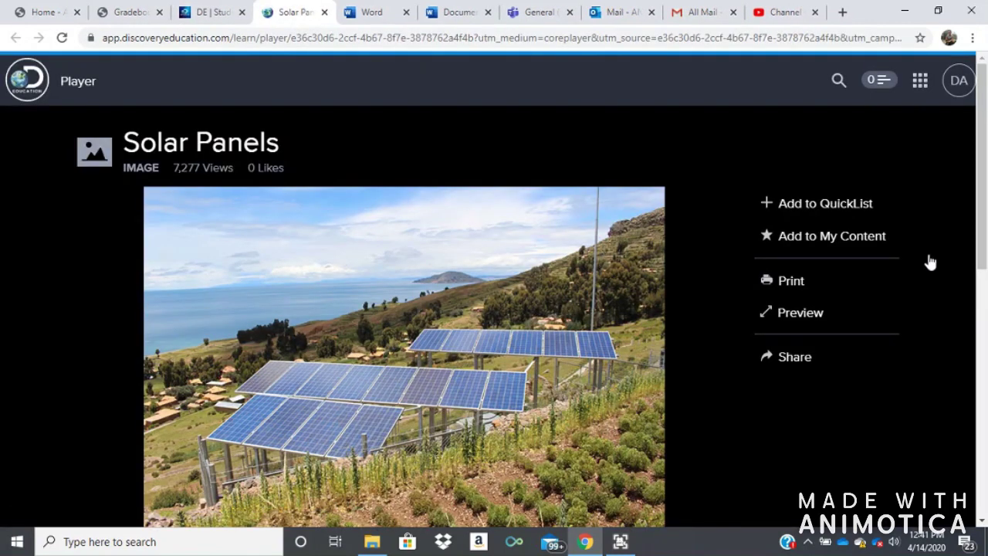
{"action": "left_click_drag", "start_coordinate": [985, 142], "coordinate": [986, 219]}
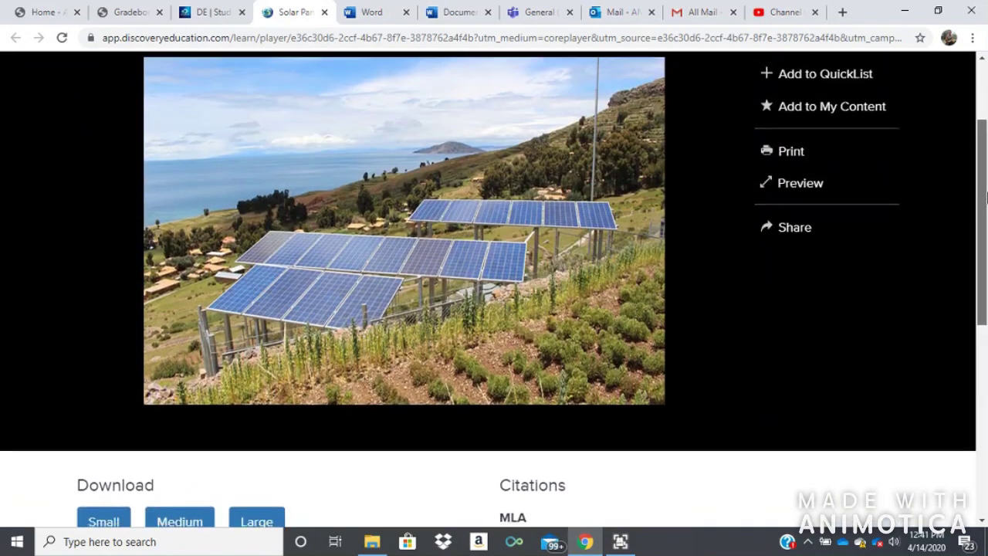
{"action": "left_click_drag", "start_coordinate": [986, 218], "coordinate": [987, 137]}
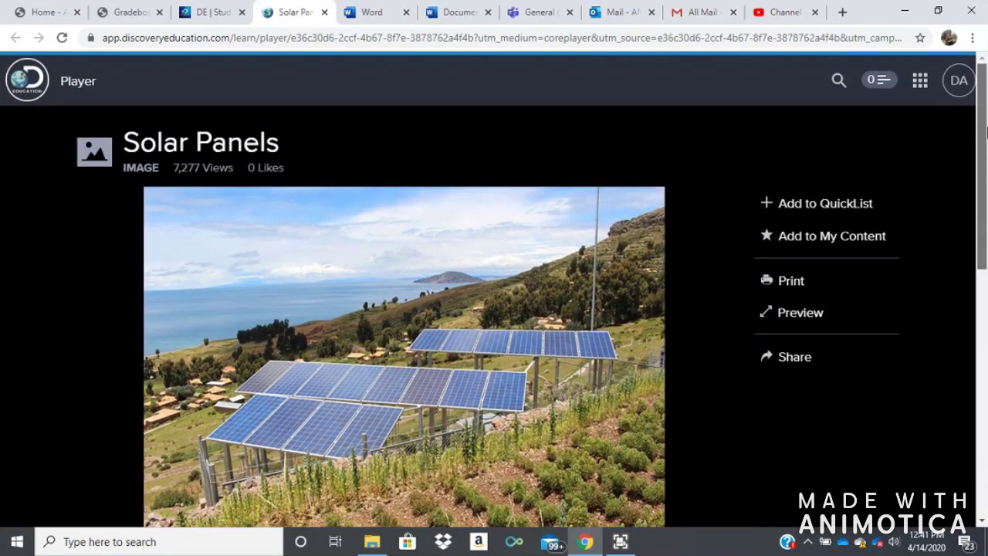
{"action": "left_click", "coordinate": [324, 13]}
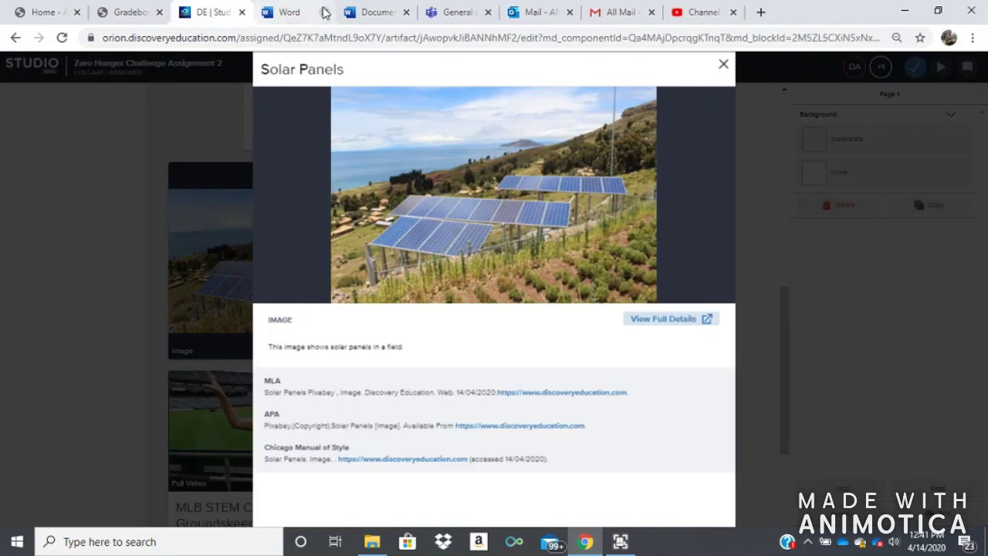
{"action": "left_click", "coordinate": [723, 64]}
{"action": "left_click_drag", "start_coordinate": [789, 374], "coordinate": [774, 248]}
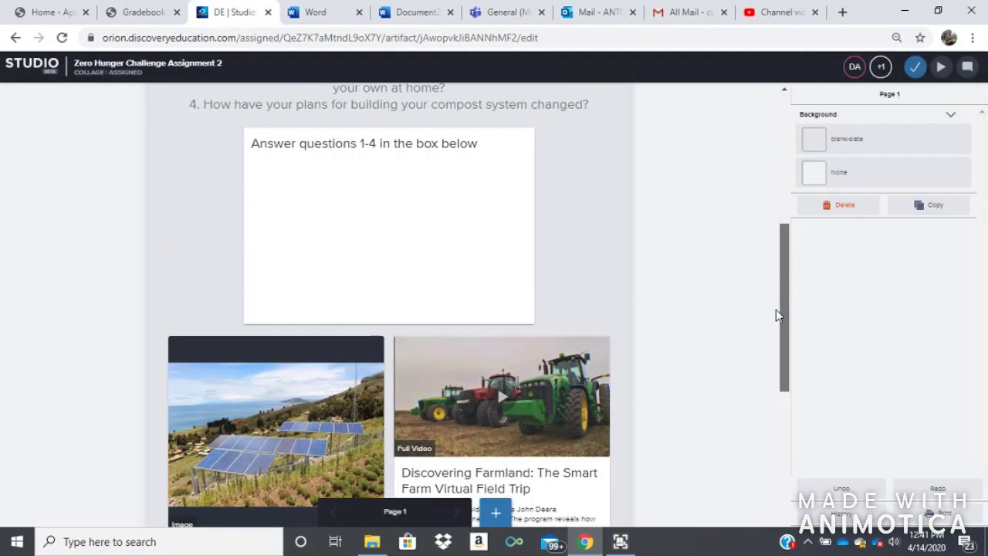
Step: Open and close the empty answer box editor, then switch to the Office browser tab
{"action": "double_click", "coordinate": [392, 368]}
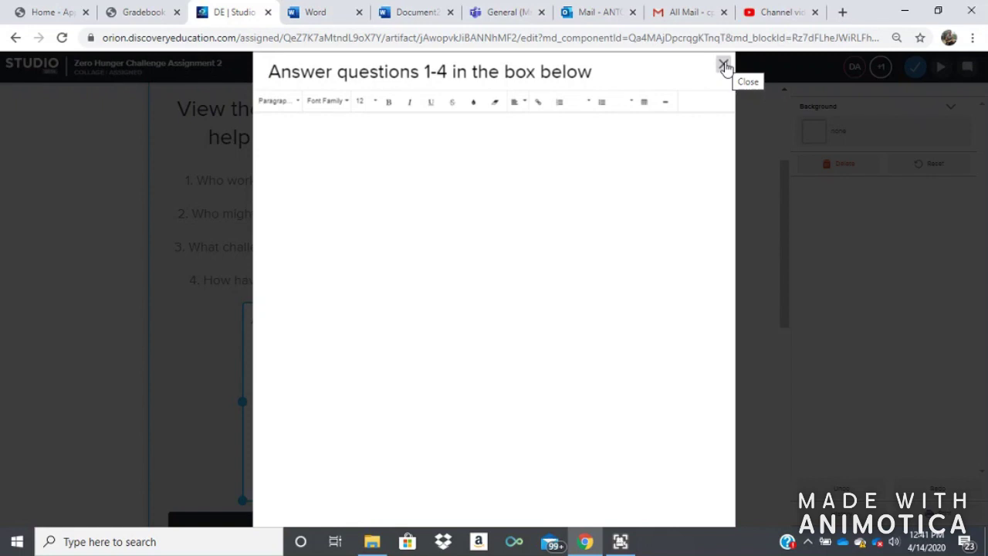
{"action": "left_click", "coordinate": [724, 65]}
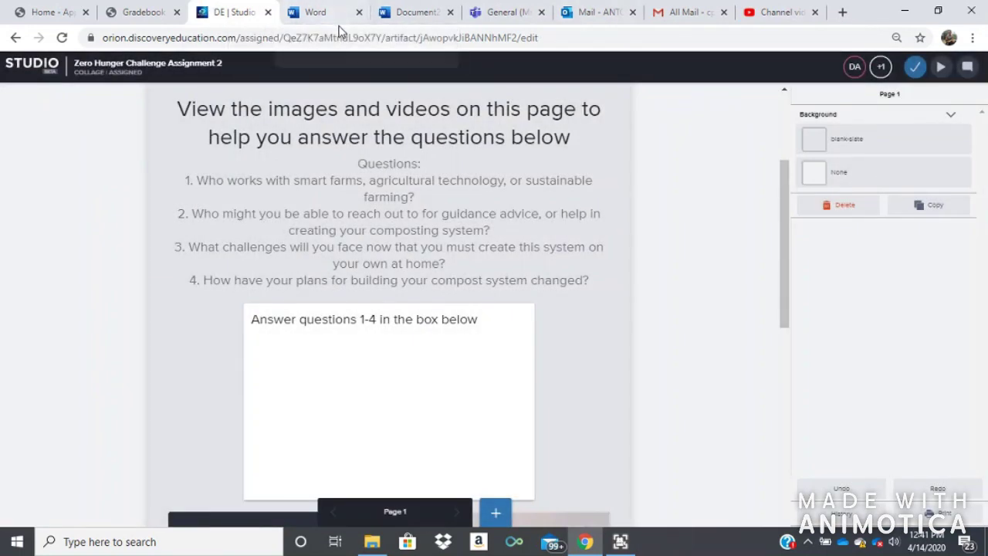
{"action": "left_click", "coordinate": [316, 14]}
Step: Return to the Office 365 home page and launch Word Online
{"action": "left_click", "coordinate": [16, 37]}
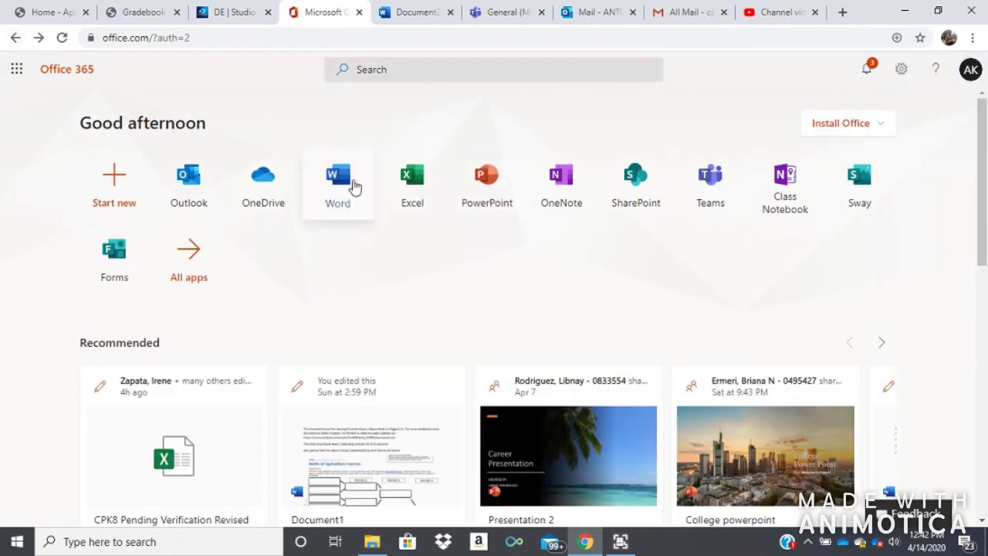
{"action": "left_click", "coordinate": [354, 179]}
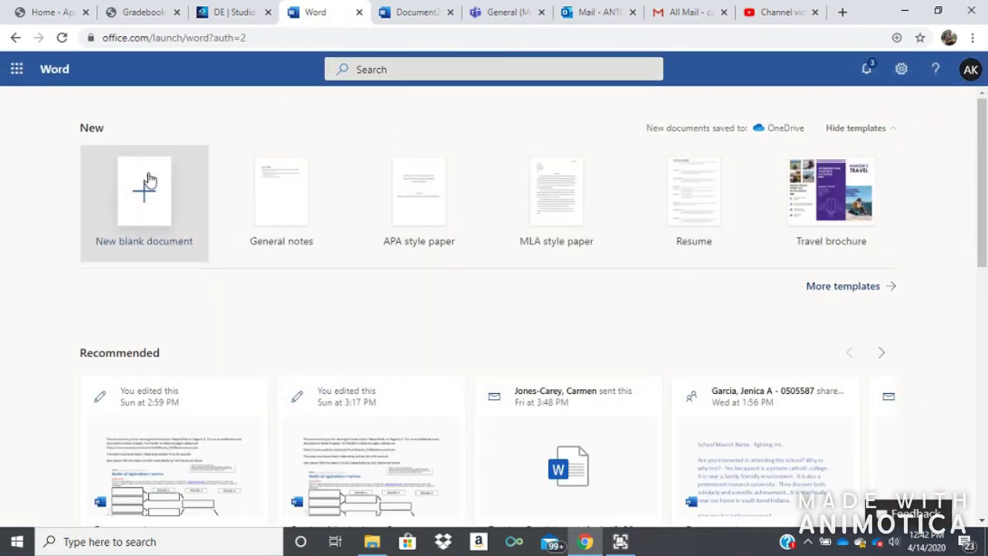
Step: Copy questions 1–4 from the Studio page and paste them into the blank Word document
{"action": "left_click", "coordinate": [405, 14]}
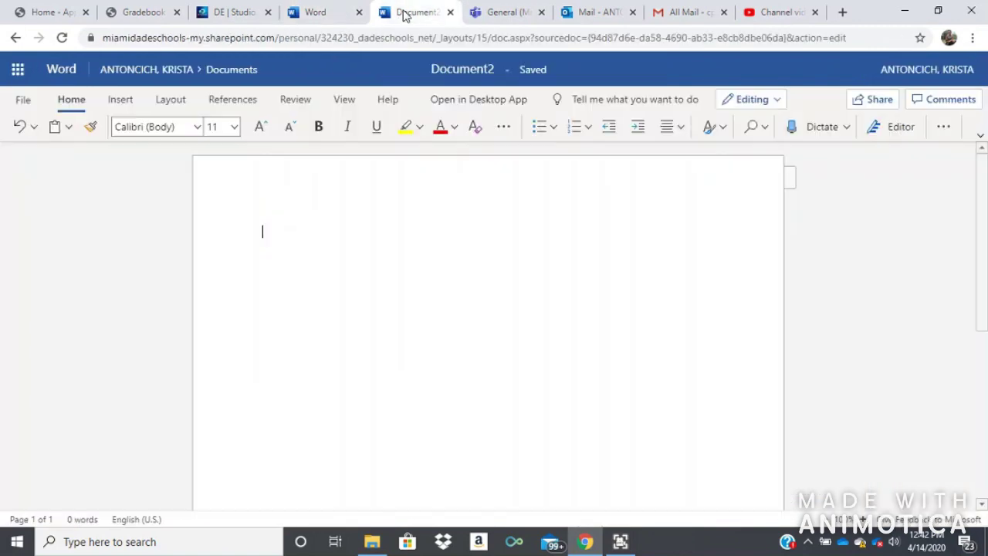
{"action": "left_click", "coordinate": [243, 13]}
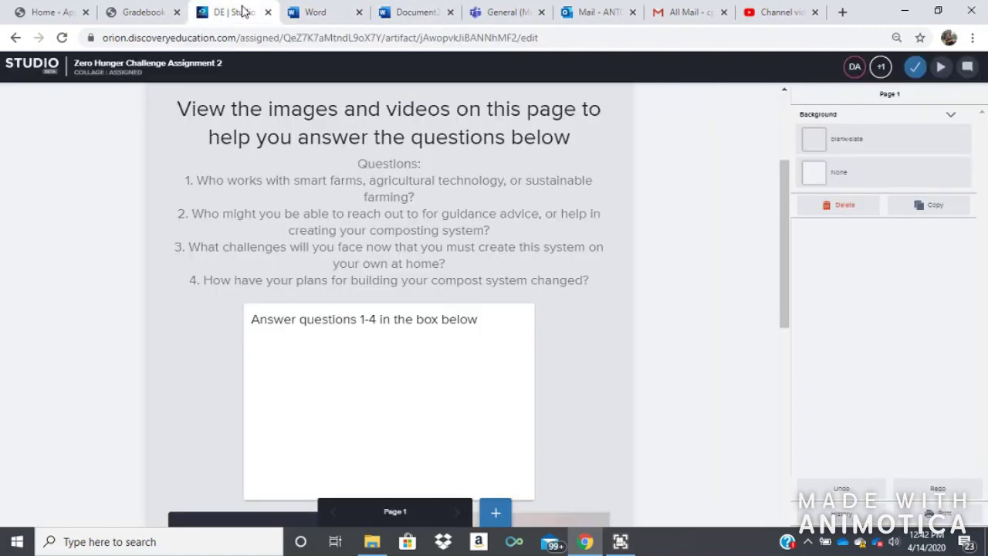
{"action": "left_click_drag", "start_coordinate": [186, 179], "coordinate": [455, 247]}
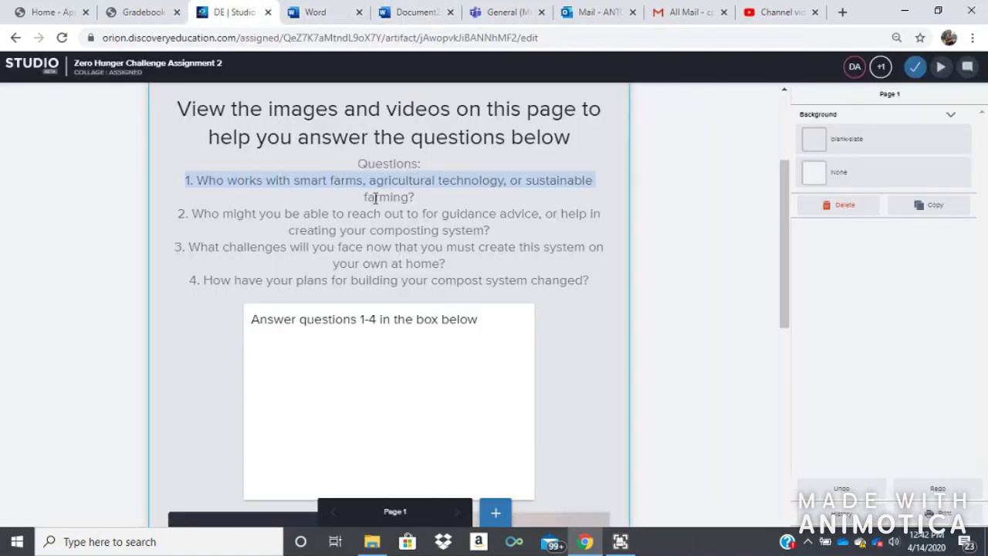
{"action": "left_click_drag", "start_coordinate": [455, 247], "coordinate": [601, 275]}
{"action": "key", "text": "ctrl+c"}
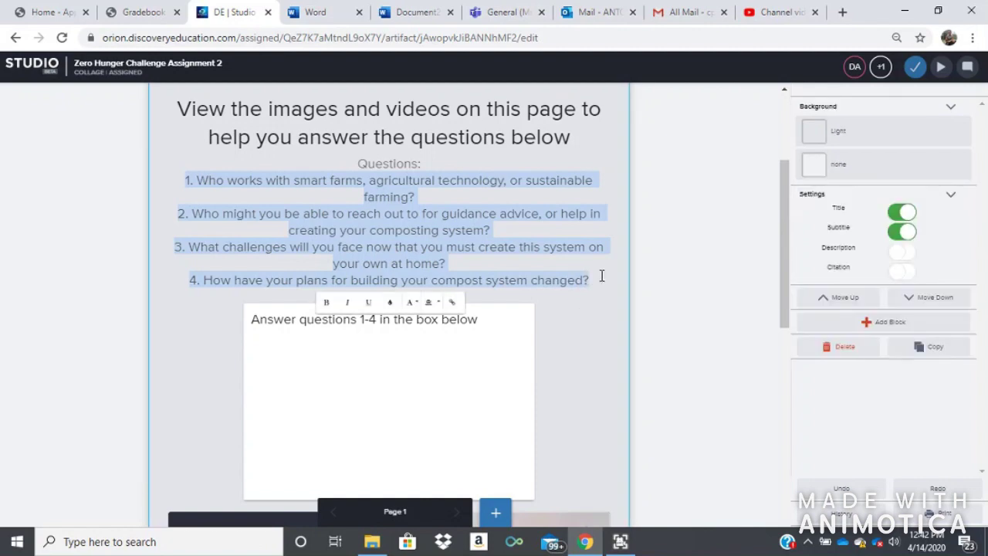
{"action": "left_click", "coordinate": [415, 12]}
{"action": "key", "text": "ctrl+v"}
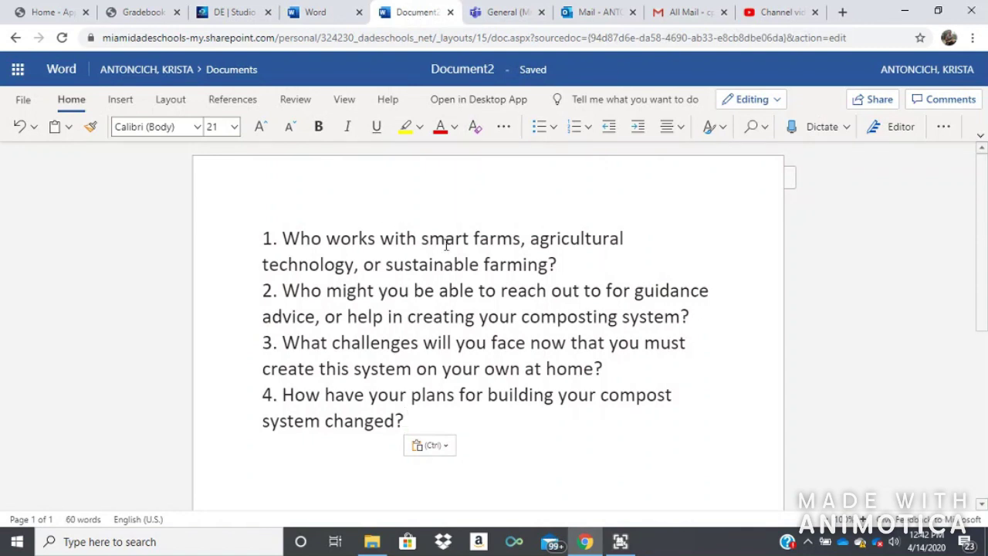
Step: Insert a new line reading 'Write your answers!' after question 1
{"action": "left_click", "coordinate": [568, 269]}
{"action": "key", "text": "Return"}
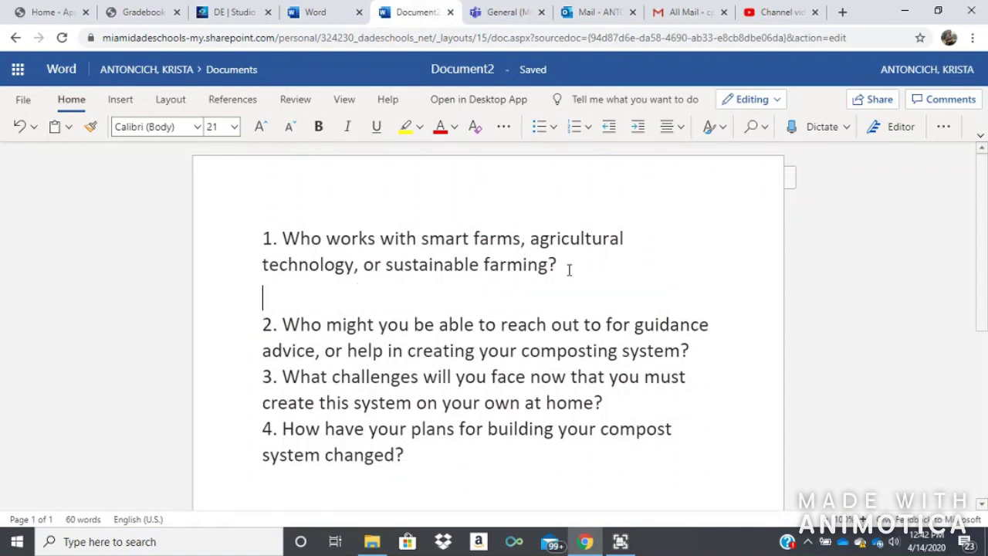
{"action": "type", "text": "Writ"}
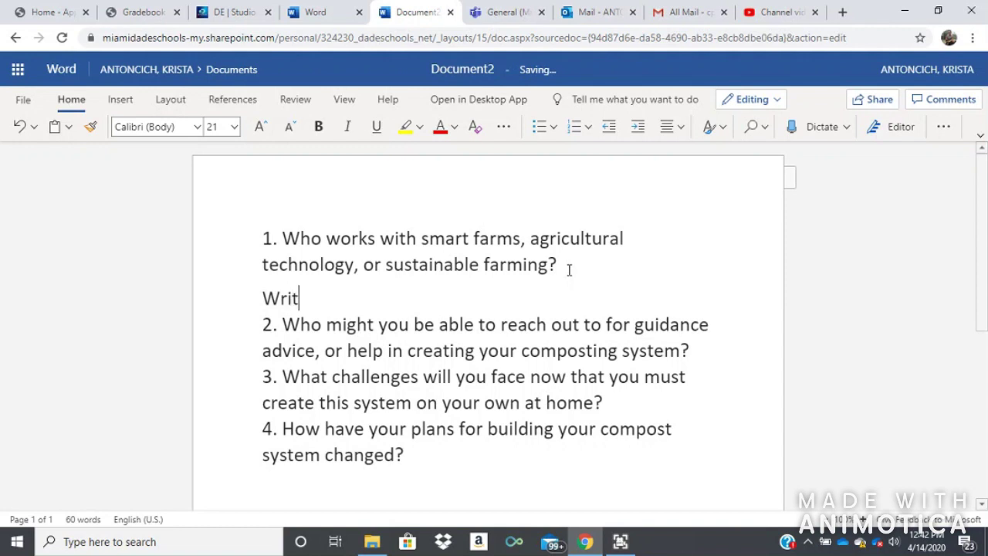
{"action": "type", "text": "e your"}
{"action": "type", "text": "answers!"}
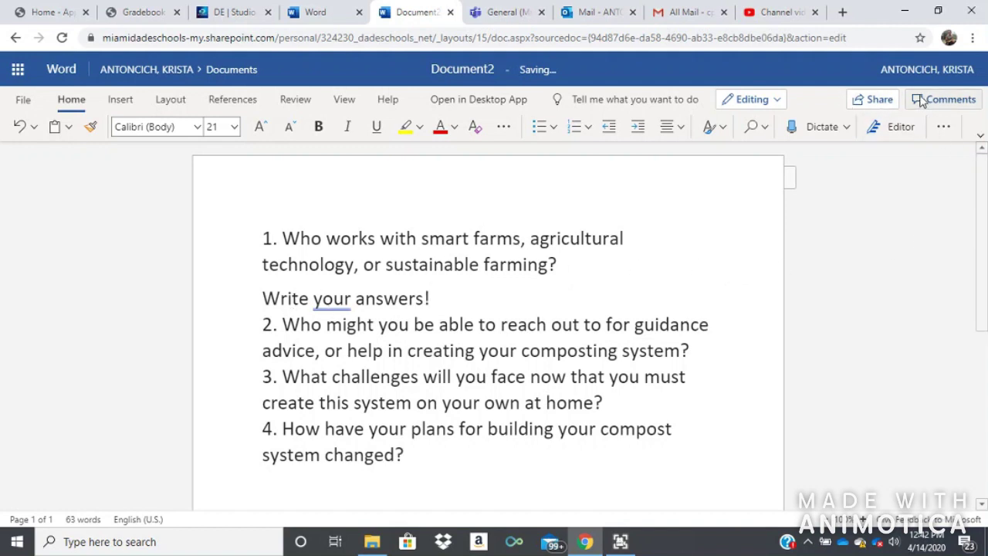
Step: Add Senzig as a share recipient and open the link permission settings
{"action": "left_click", "coordinate": [887, 102]}
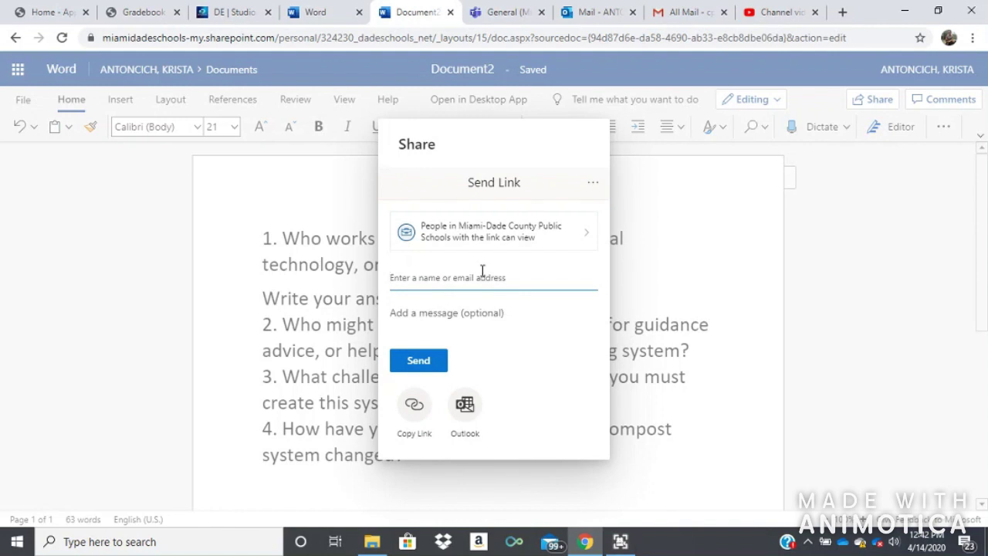
{"action": "type", "text": "Senzig"}
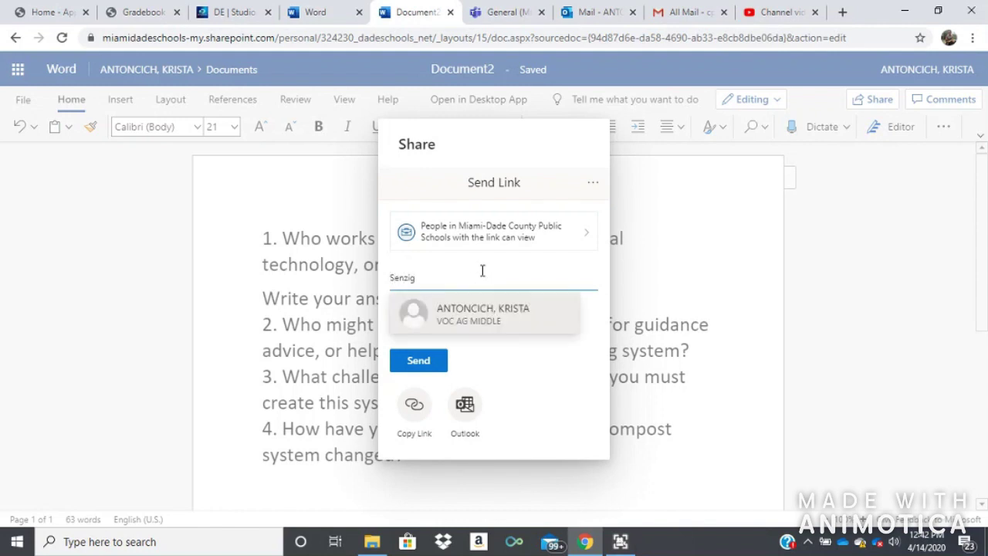
{"action": "left_click", "coordinate": [478, 331]}
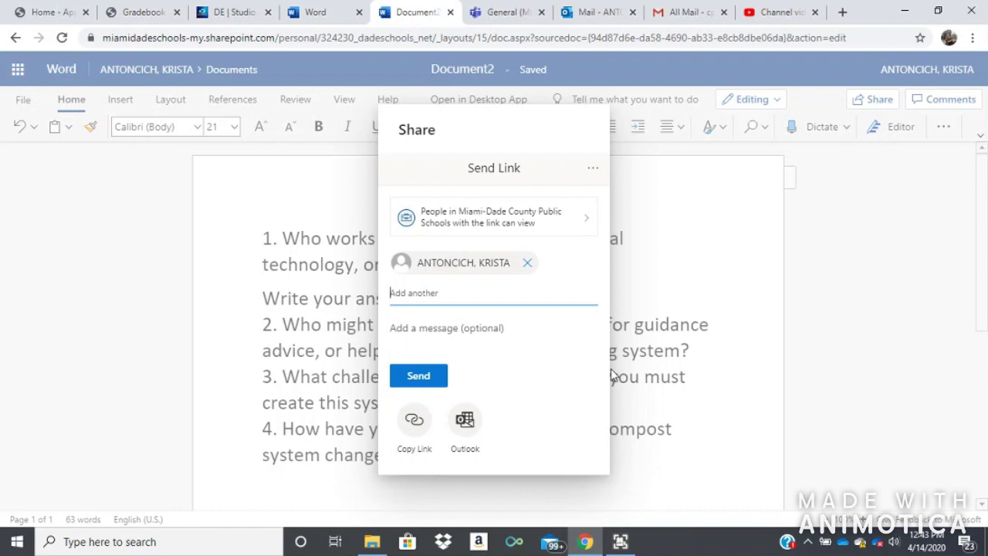
{"action": "left_click", "coordinate": [554, 230]}
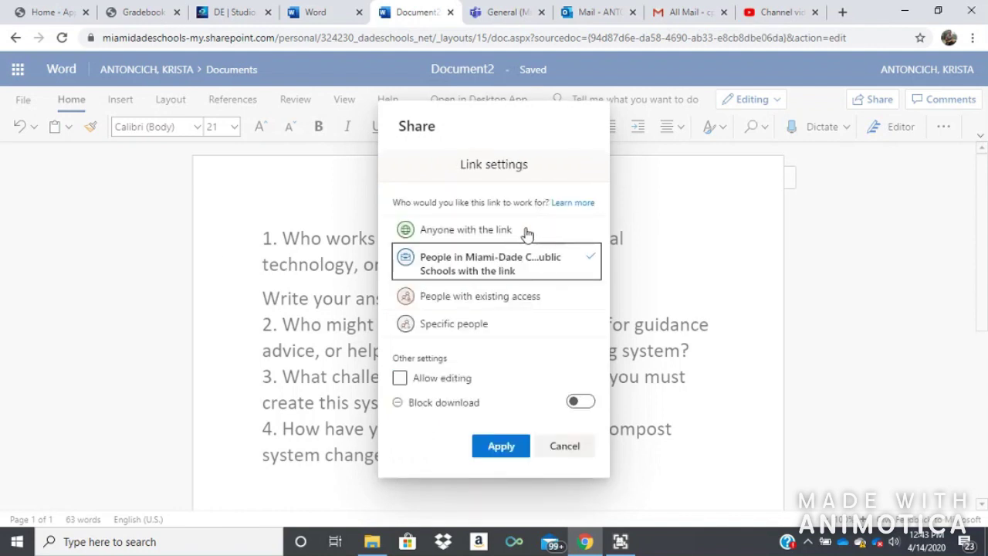
Step: Change the document link permission to 'Anyone with the link'
{"action": "left_click", "coordinate": [527, 231]}
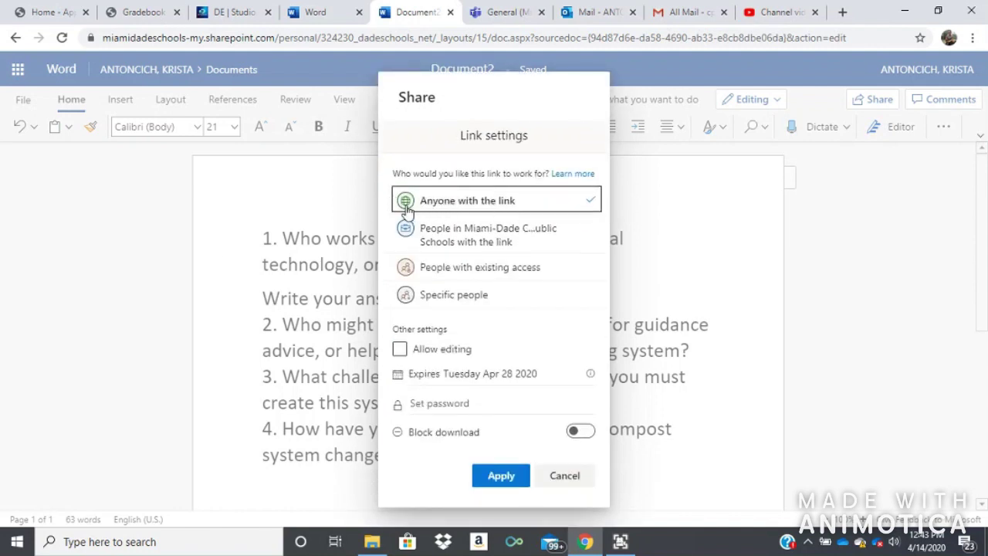
{"action": "left_click", "coordinate": [498, 486]}
{"action": "left_click", "coordinate": [499, 486]}
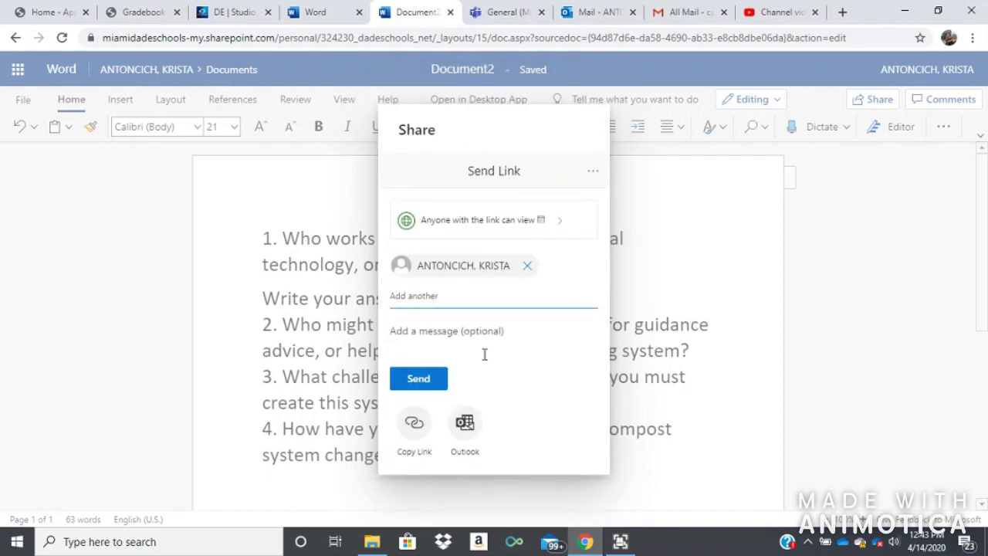
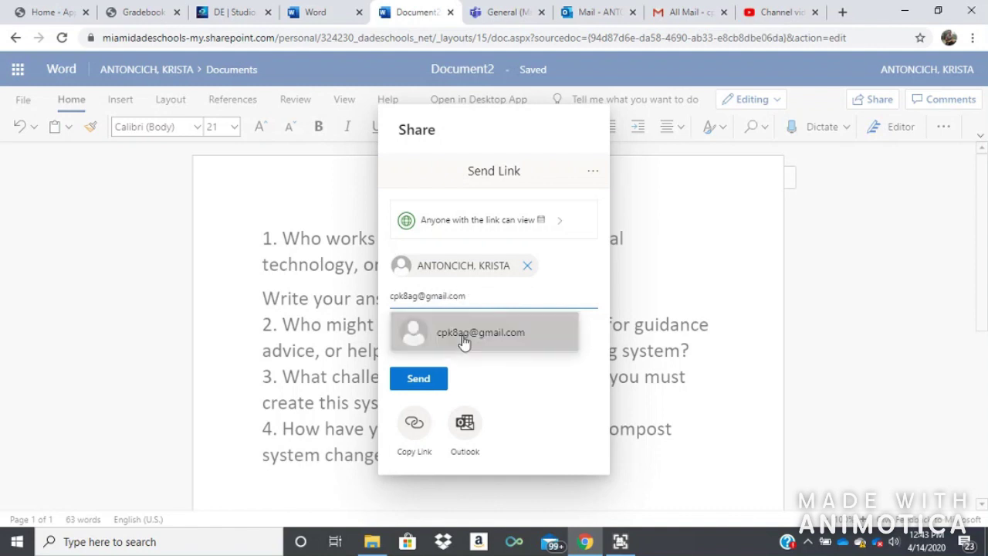
{"action": "left_click", "coordinate": [464, 340]}
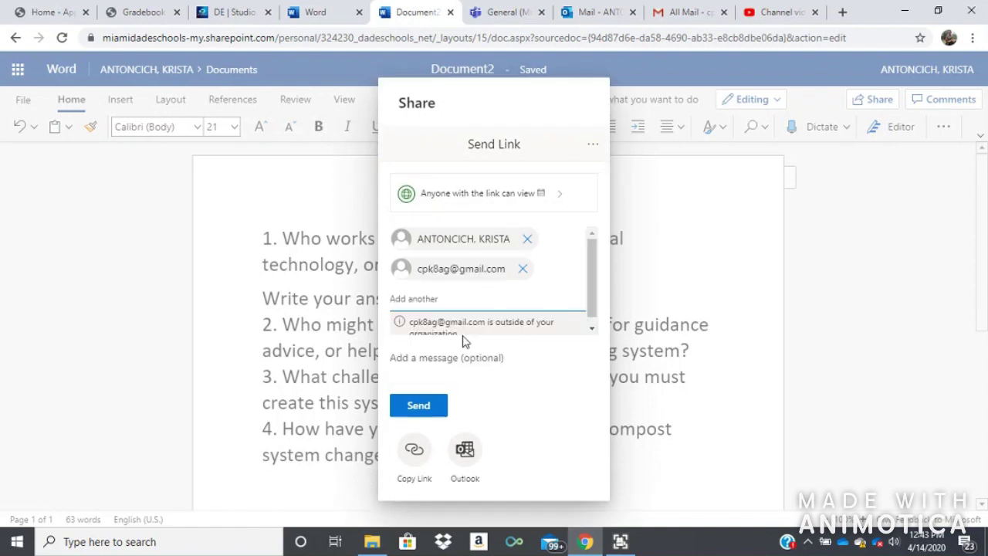
{"action": "left_click", "coordinate": [421, 406]}
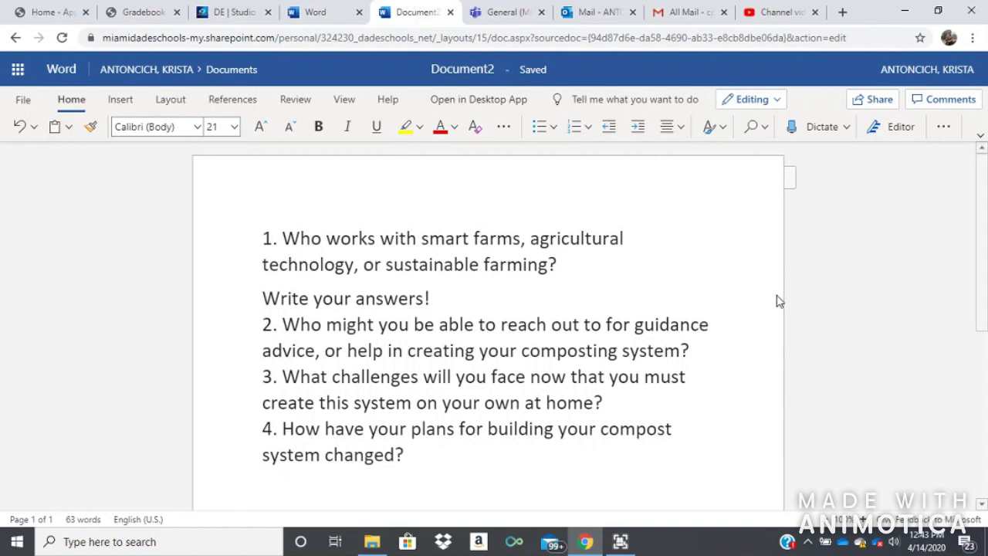
{"action": "left_click", "coordinate": [491, 8]}
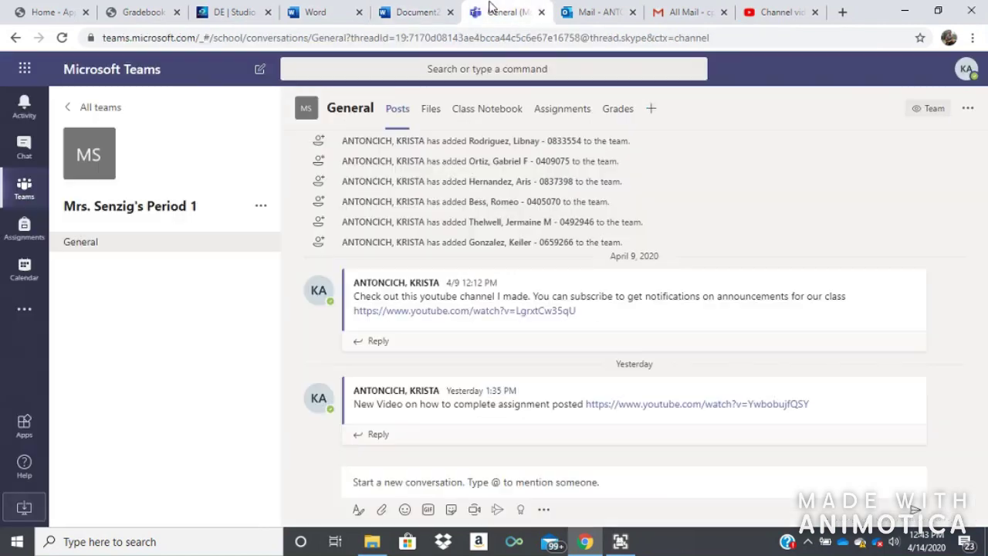
{"action": "left_click", "coordinate": [89, 113]}
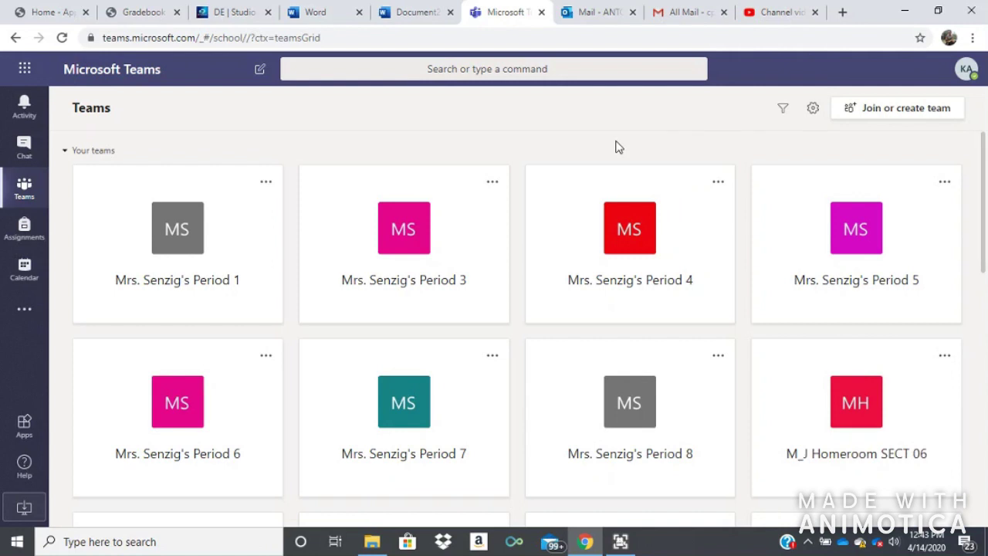
{"action": "left_click", "coordinate": [402, 22]}
Step: Return to the Studio tab, deselect the question text, and confirm with the top-bar checkmark
{"action": "left_click", "coordinate": [333, 19]}
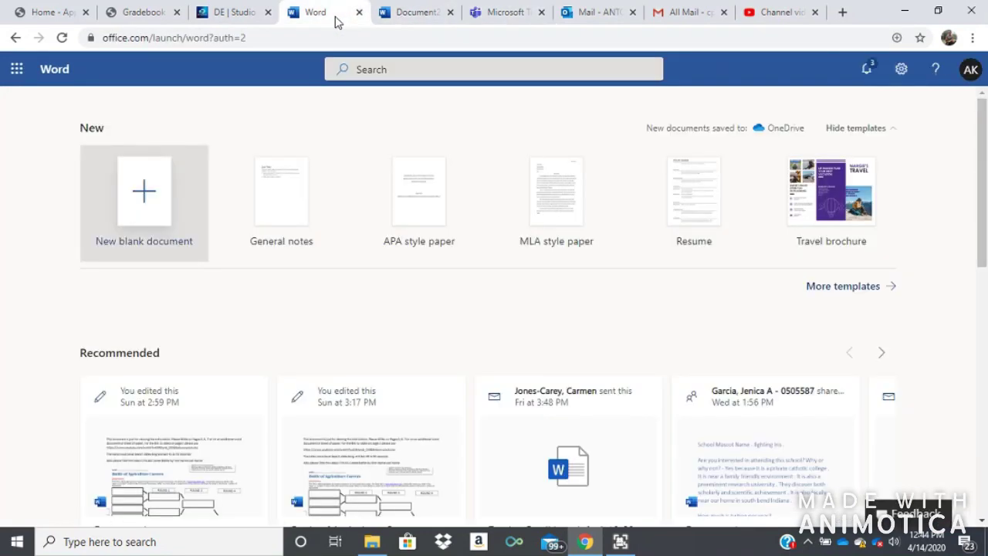
{"action": "left_click", "coordinate": [240, 19]}
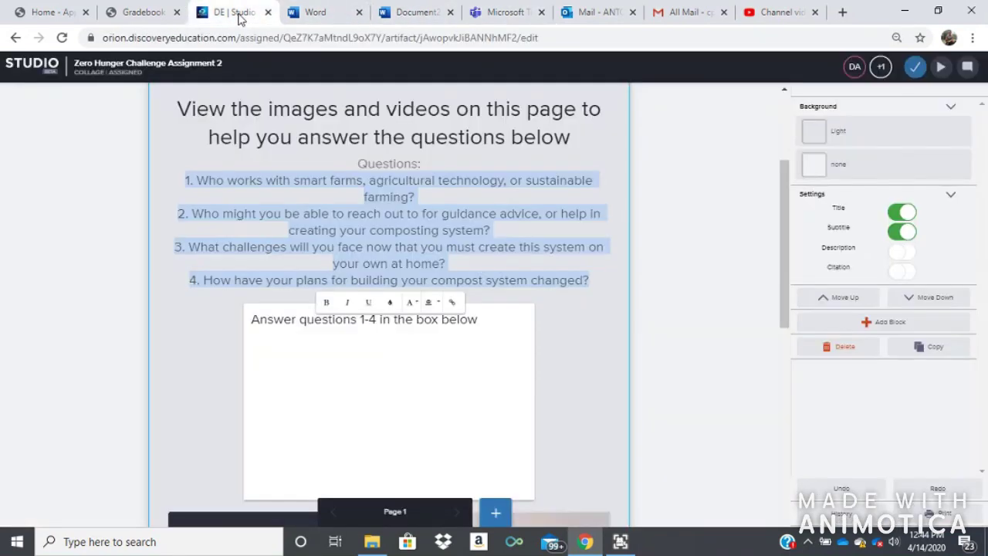
{"action": "left_click", "coordinate": [647, 227]}
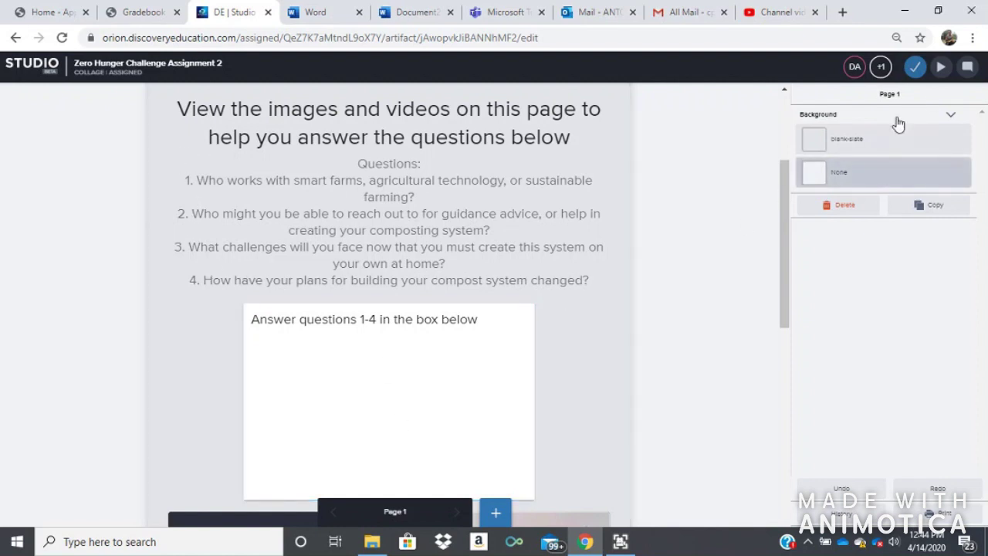
{"action": "left_click", "coordinate": [913, 74]}
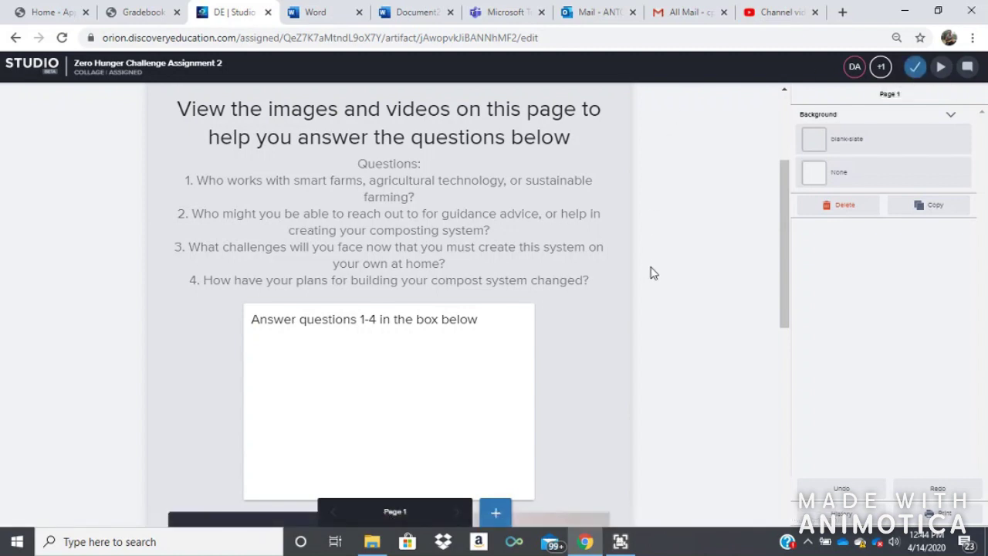